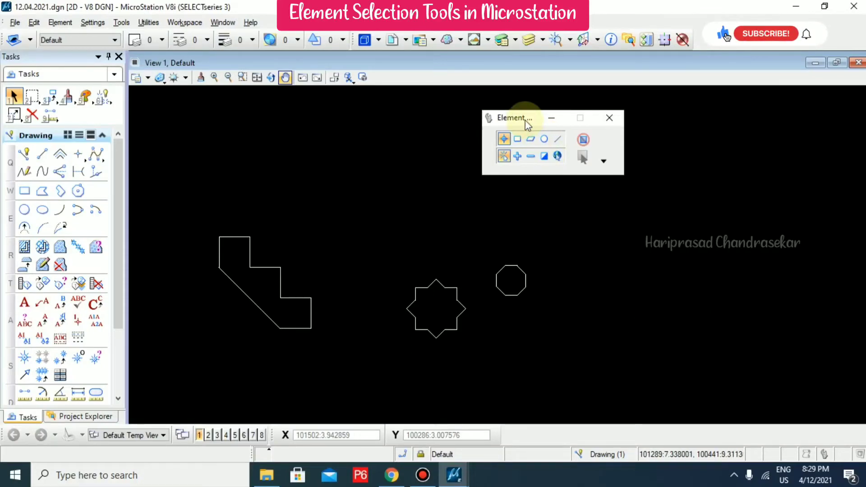
Move the Element Selection dialog left, close it, and reopen it from the Tasks panel
left_click_drag(527, 124, 448, 125)
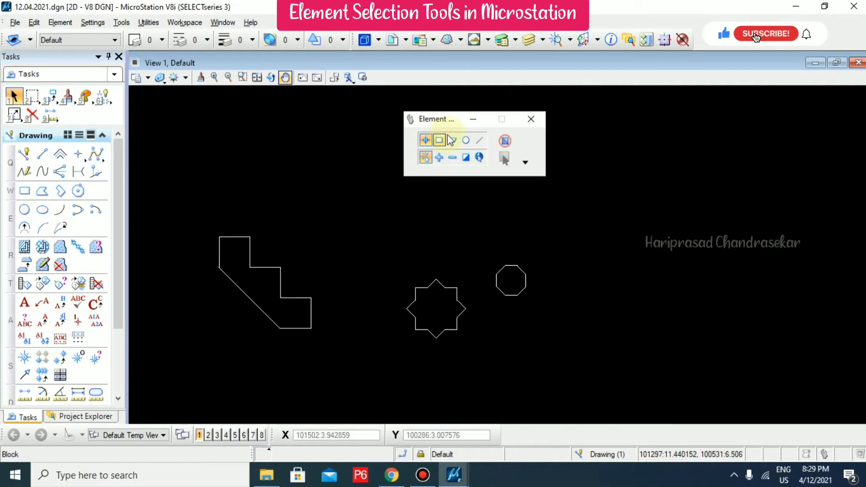
left_click(529, 121)
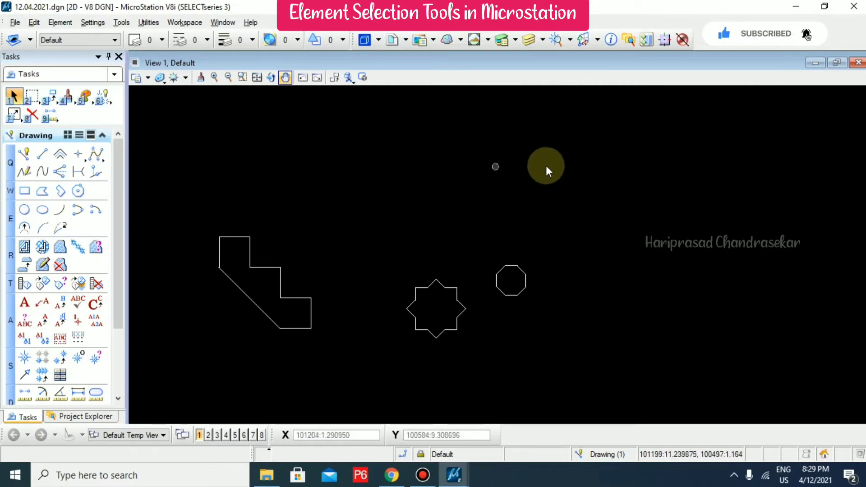
left_click(14, 97)
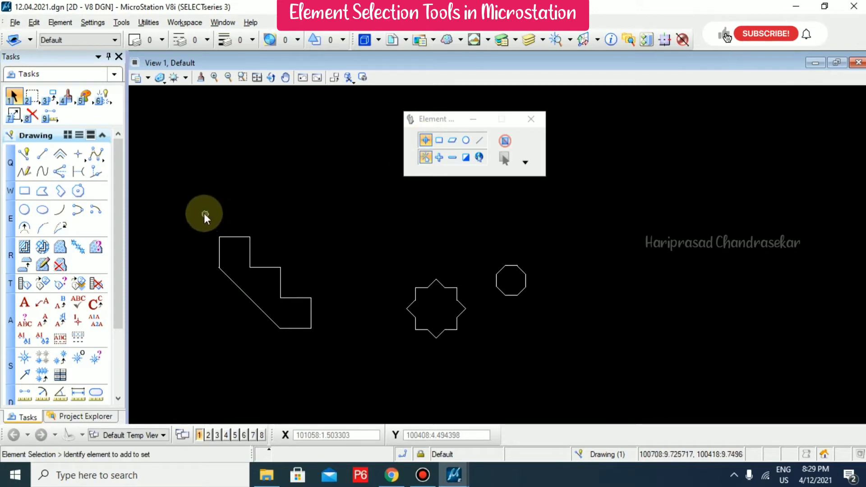
left_click_drag(277, 209, 348, 377)
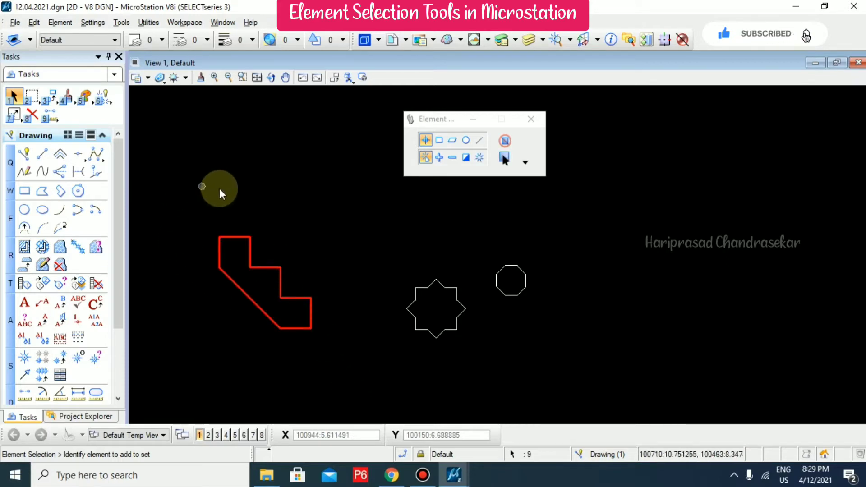
left_click(352, 217)
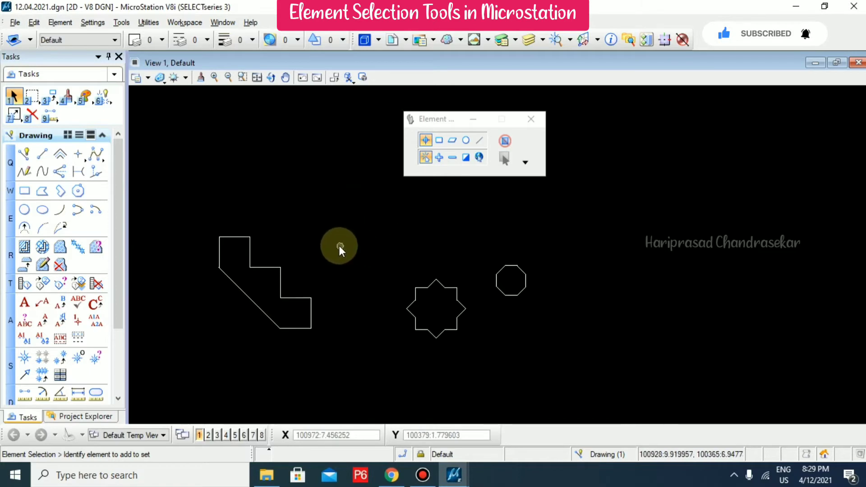
left_click_drag(192, 204, 326, 370)
left_click(405, 253)
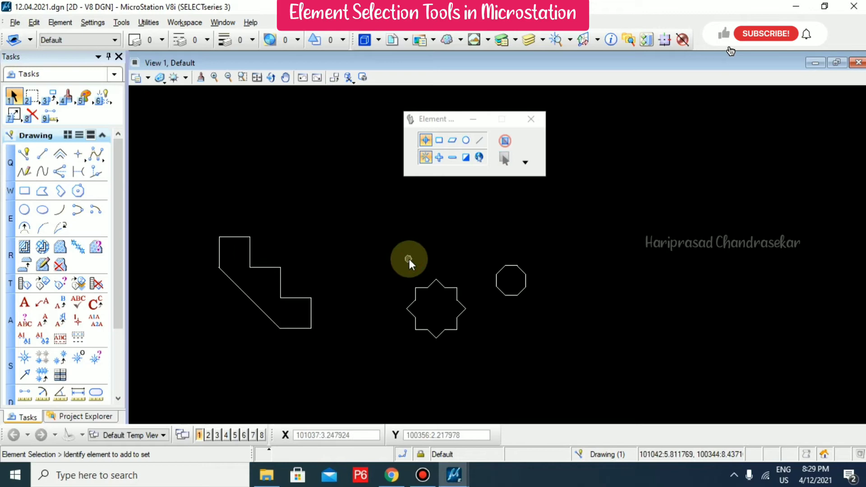
In Block mode, enclose the stepped polygon, star and octagon in one rectangle
left_click(440, 140)
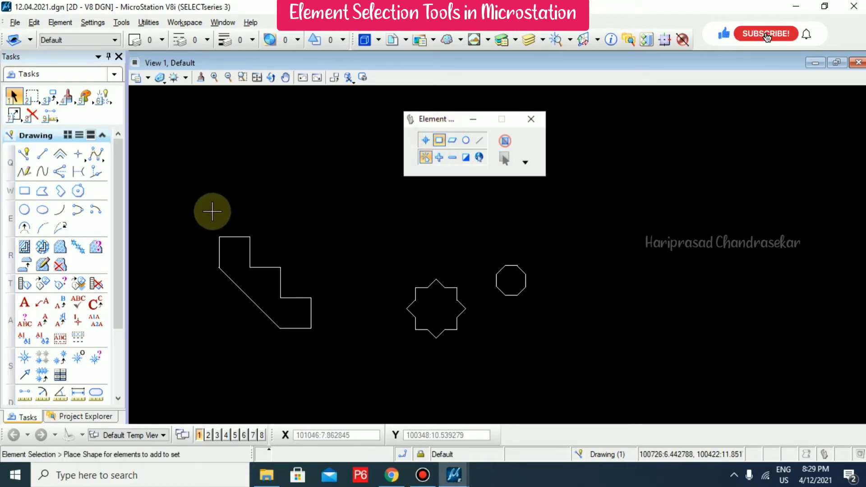
left_click(571, 388)
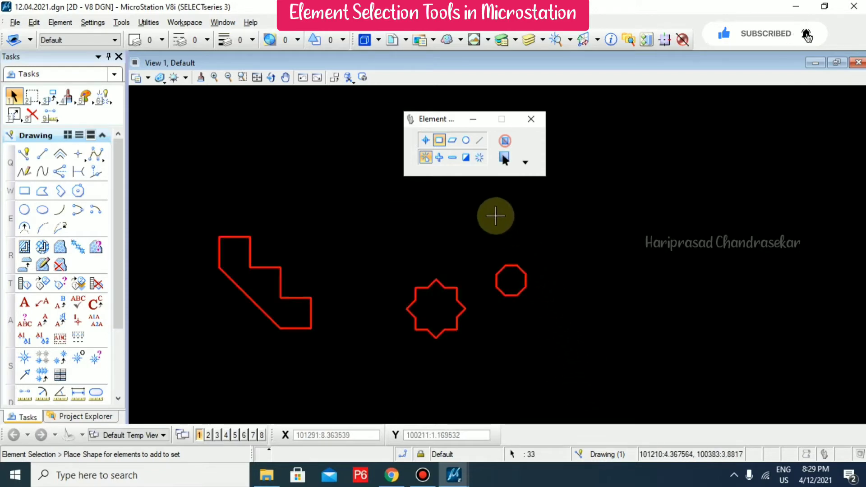
Switch to Shape mode and select the stair shape with a five-point polygon
left_click(452, 140)
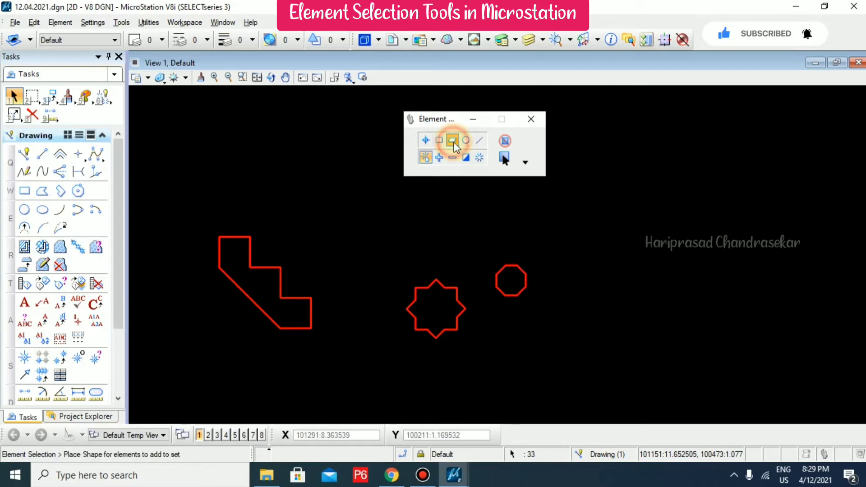
left_click(332, 242)
left_click(191, 185)
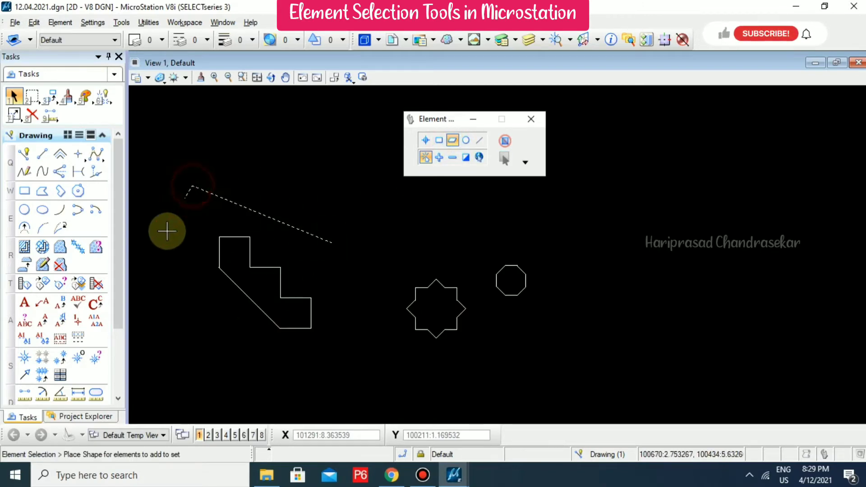
left_click(157, 318)
left_click(336, 397)
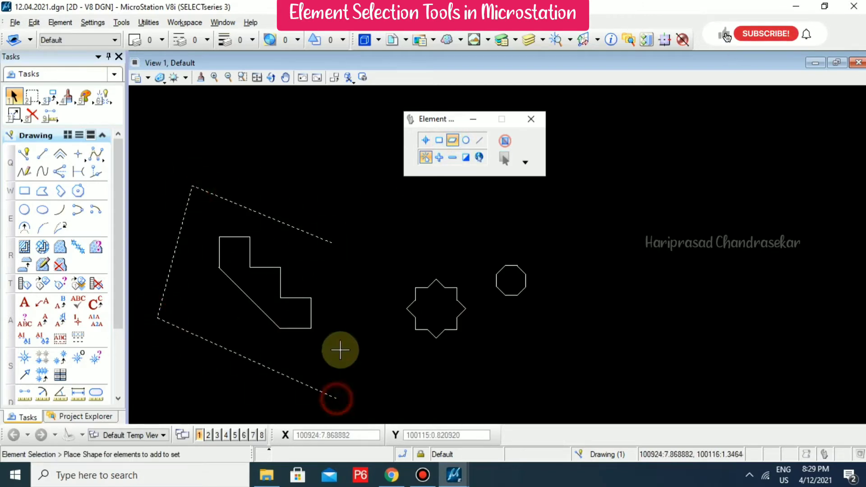
left_click(341, 252)
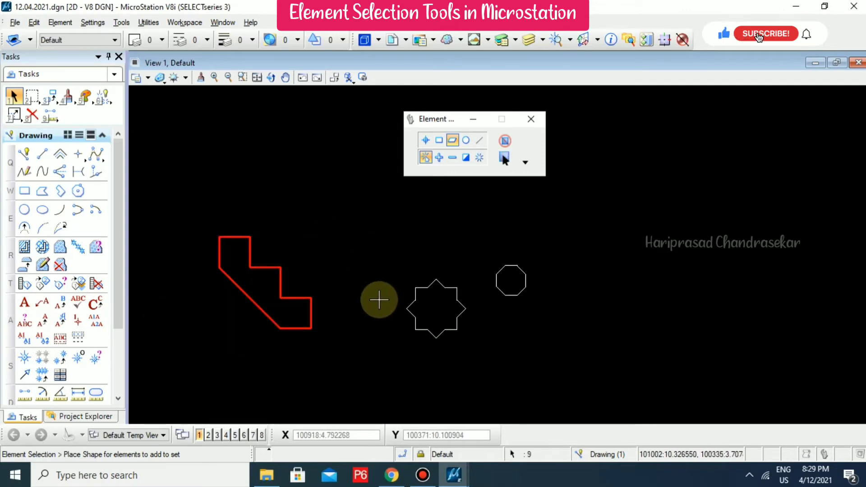
Clear the selection and select the star's left edges with a new polygon
right_click(362, 334)
left_click(411, 236)
left_click(446, 269)
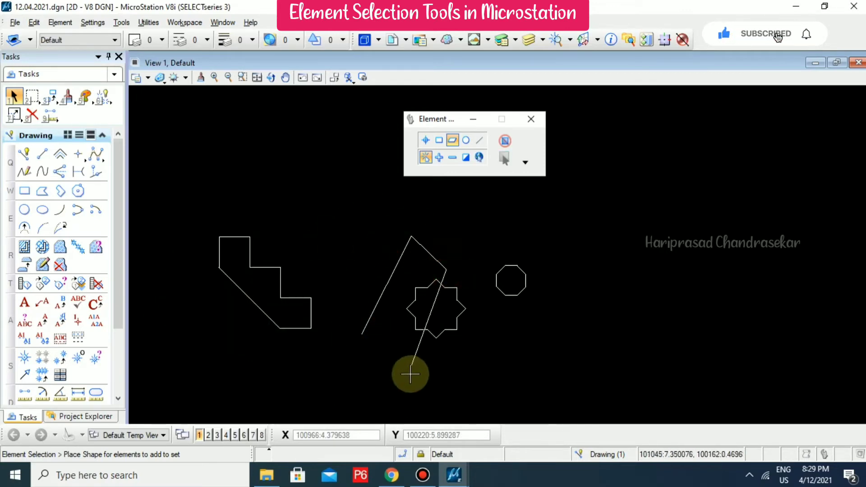
left_click(410, 373)
left_click(364, 334)
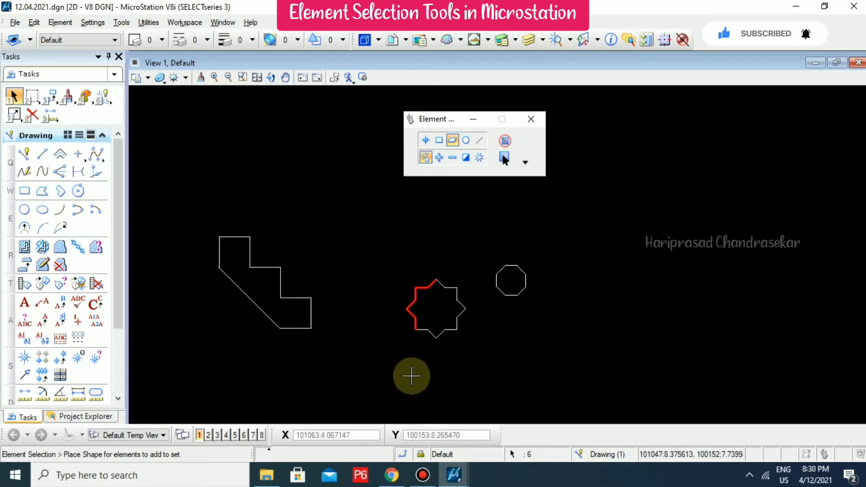
Zoom in and enclose only the star's two bottom V edges with a polygon
scroll(415, 348, "up", 5)
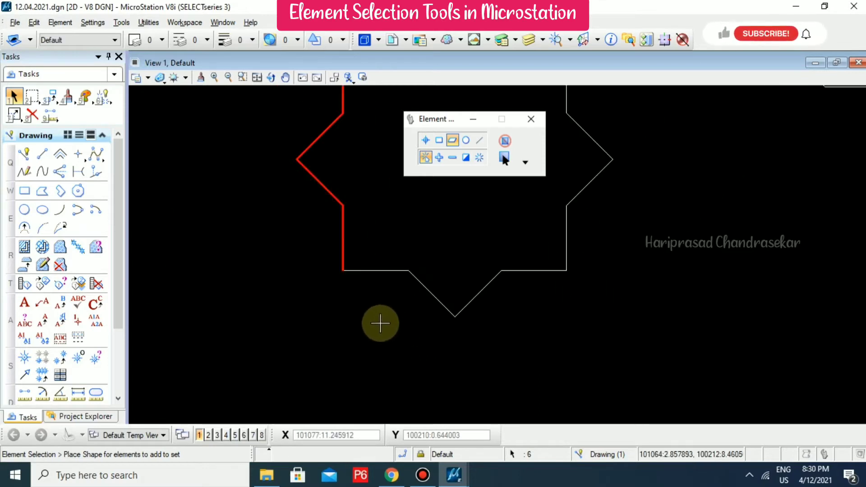
left_click(381, 311)
left_click(404, 221)
left_click(536, 252)
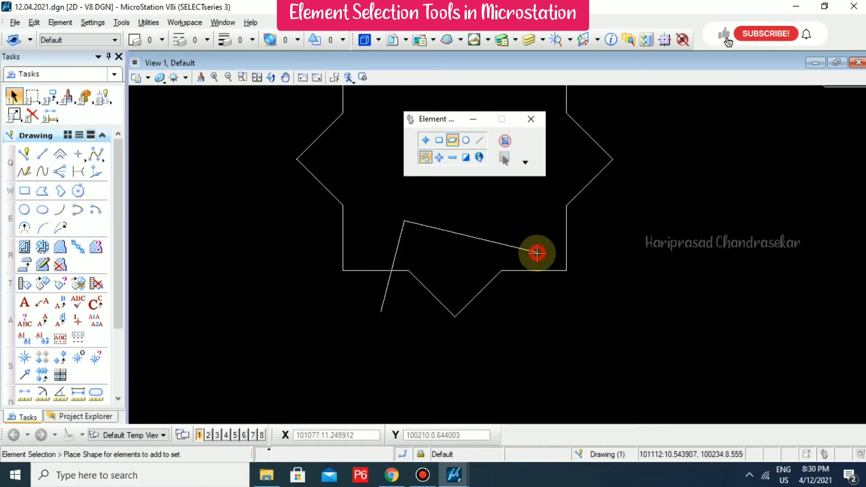
left_click(499, 348)
left_click(386, 307)
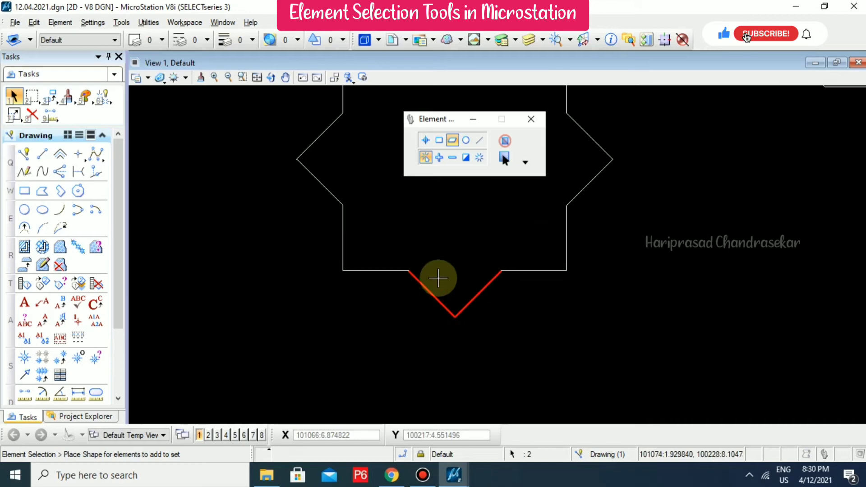
middle_click_drag(396, 255, 390, 263)
scroll(406, 280, "down", 3)
middle_click_drag(416, 291, 418, 300)
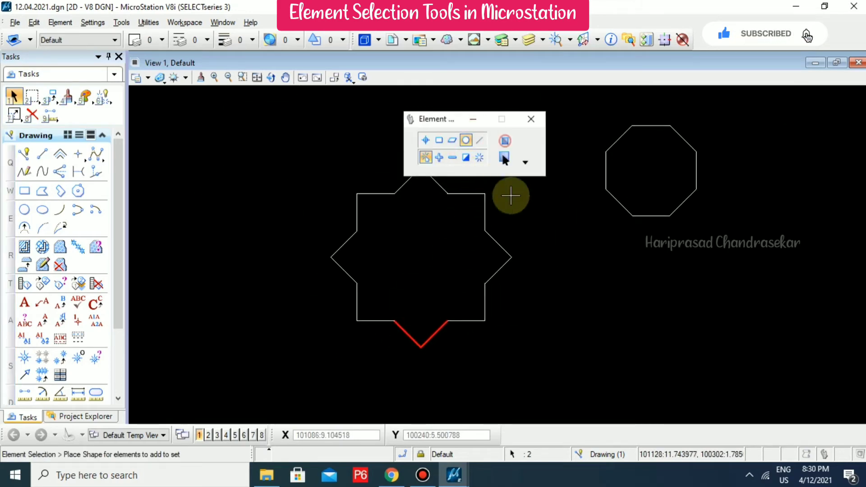
Draw a selection circle around the star, then another around the octagon to select only it
scroll(510, 195, "down", 3)
left_click(471, 257)
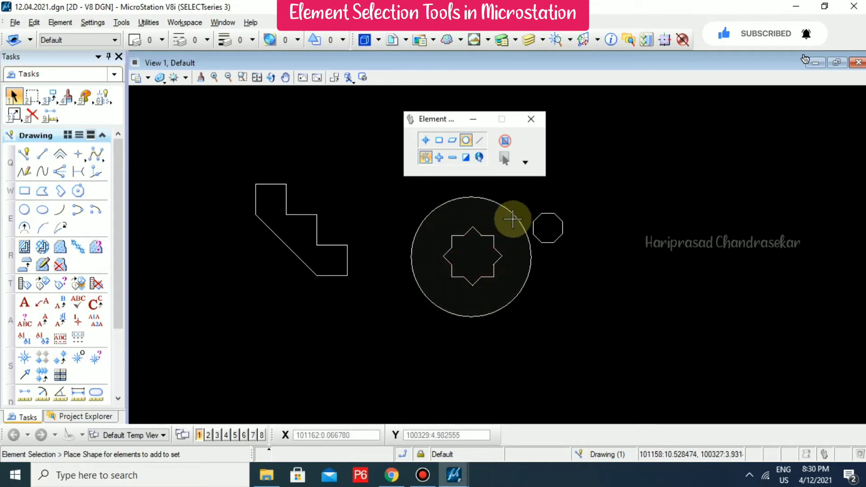
left_click(513, 219)
left_click(550, 225)
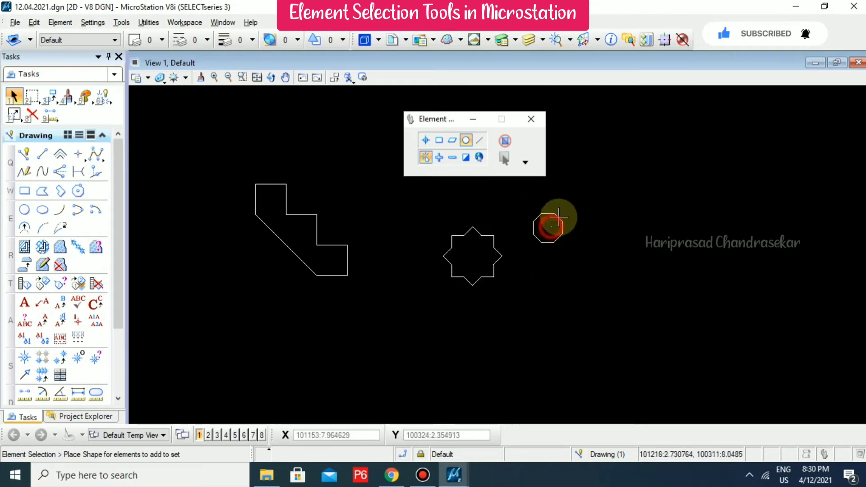
left_click(566, 207)
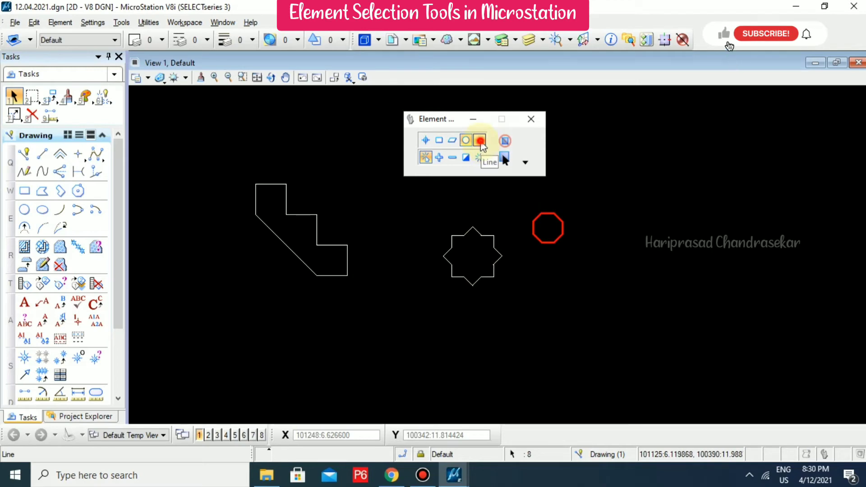
In Line mode, draw a line across the stair shape, then one crossing two star edges
left_click(479, 141)
left_click(225, 166)
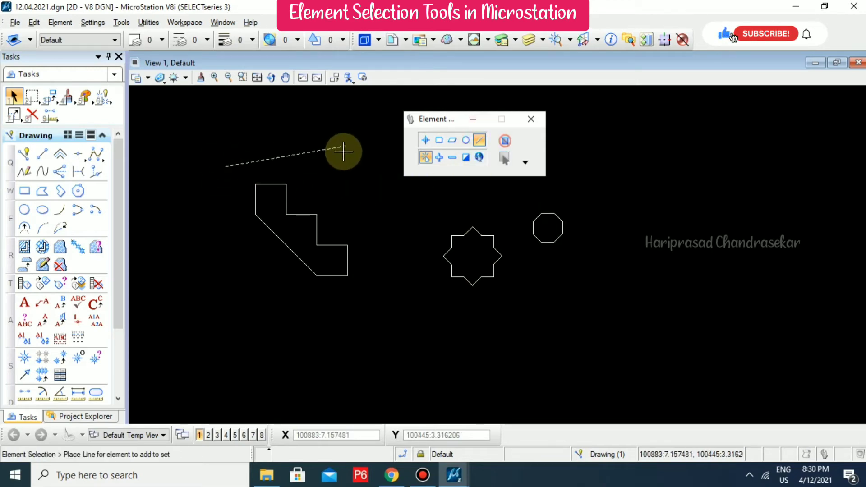
left_click(382, 276)
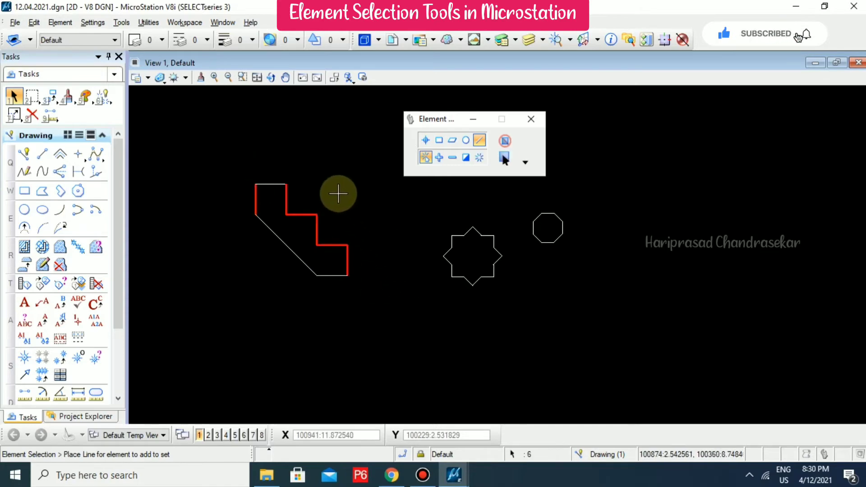
left_click(413, 216)
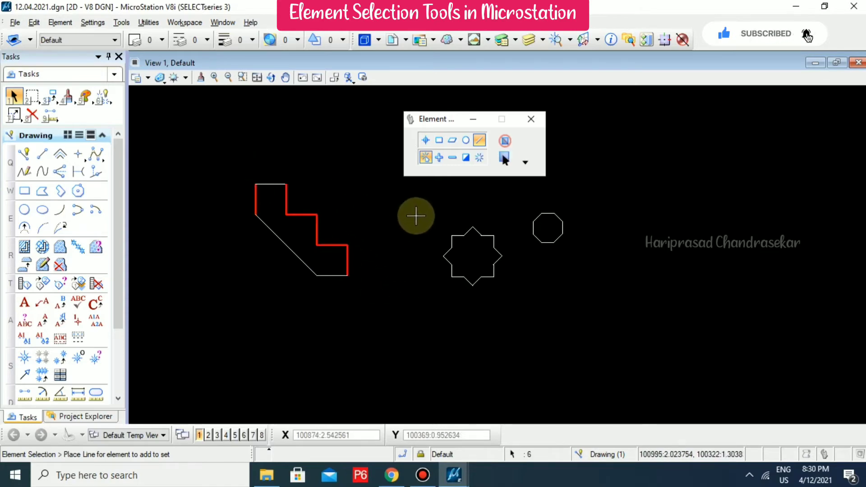
left_click(541, 276)
left_click(509, 209)
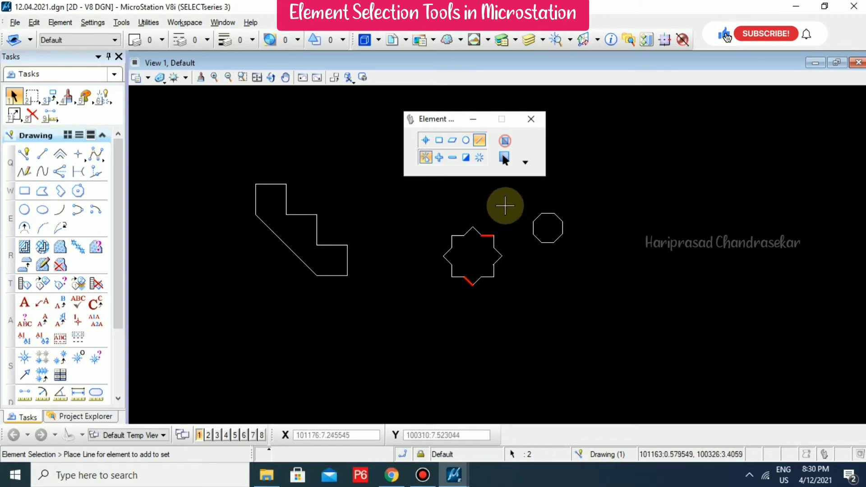
In Add mode, draw crossing lines over the star until all 16 edges are selected
left_click(439, 157)
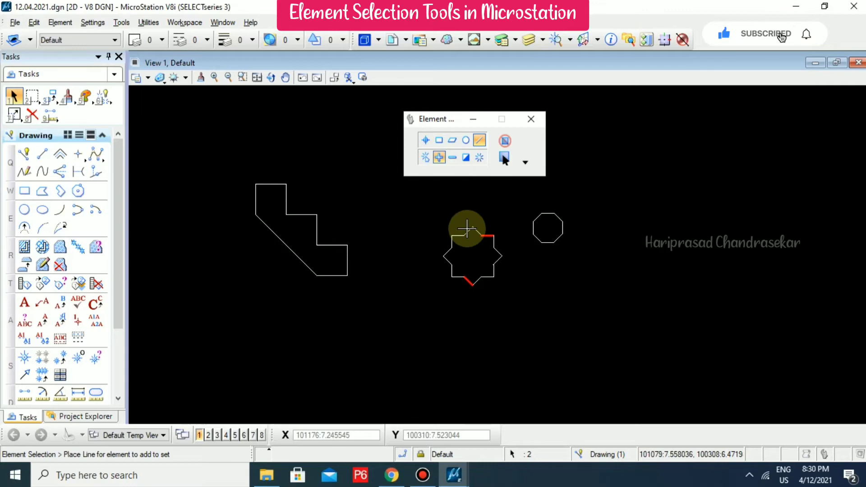
left_click(454, 208)
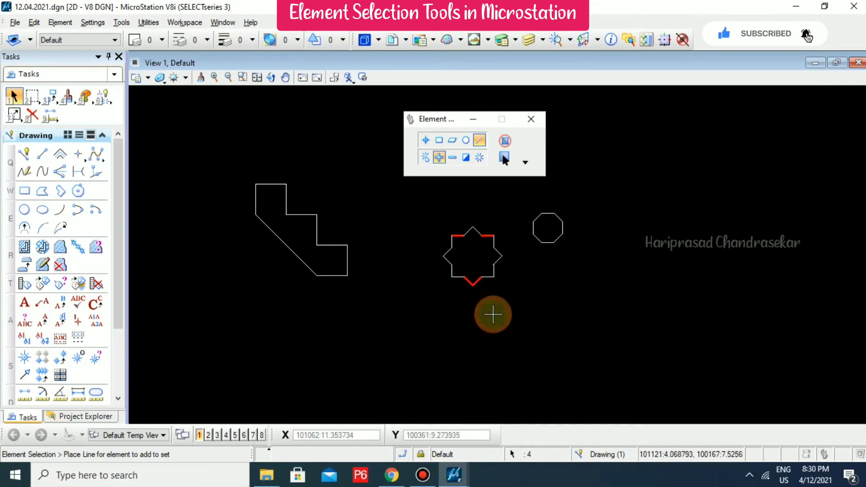
left_click(518, 236)
left_click(431, 272)
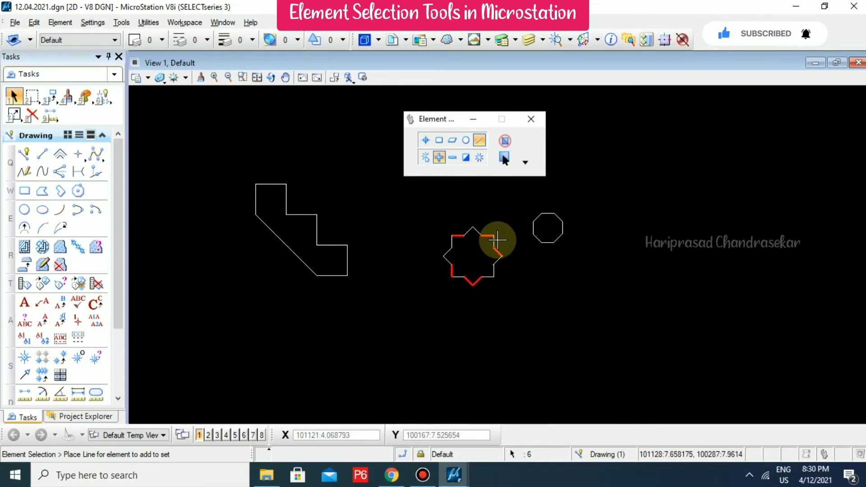
left_click(442, 245)
left_click(469, 226)
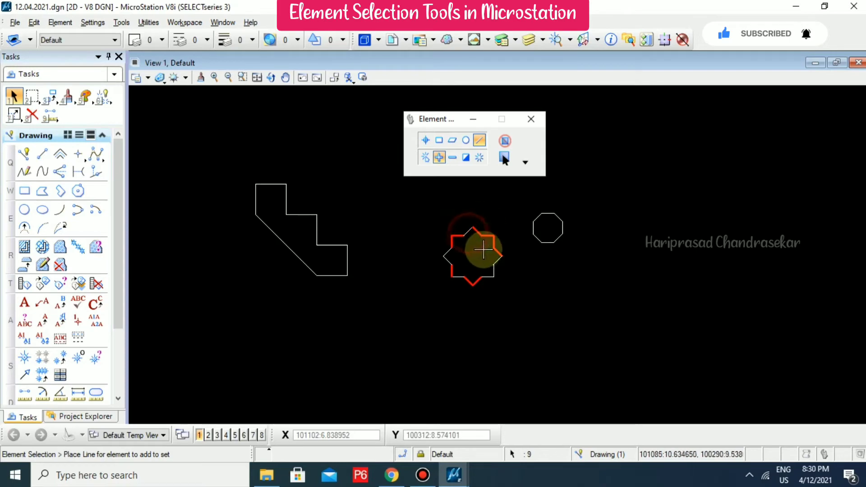
left_click(504, 240)
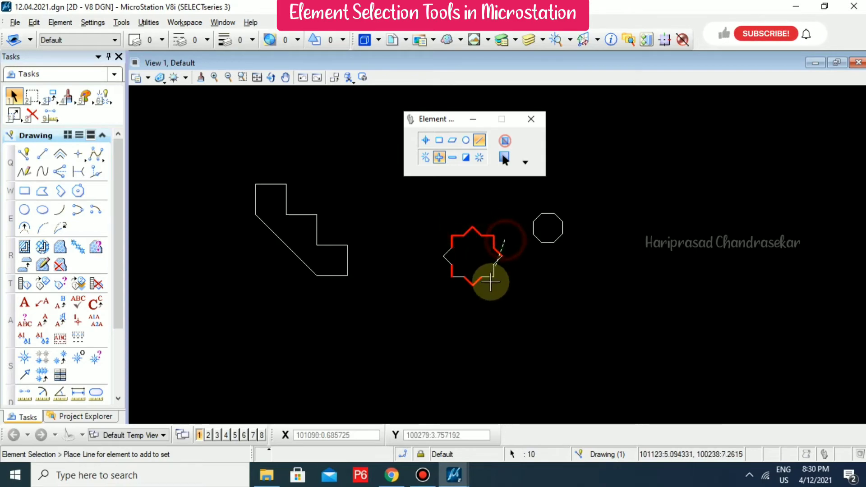
left_click(485, 289)
left_click(431, 242)
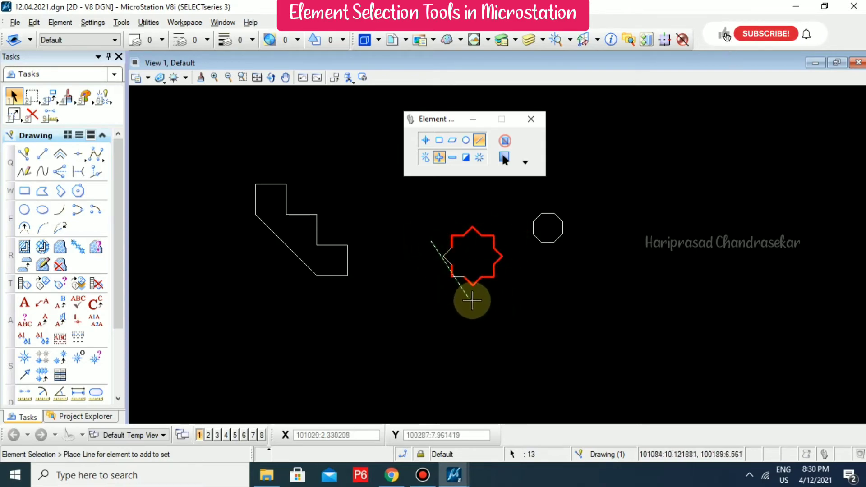
left_click(434, 238)
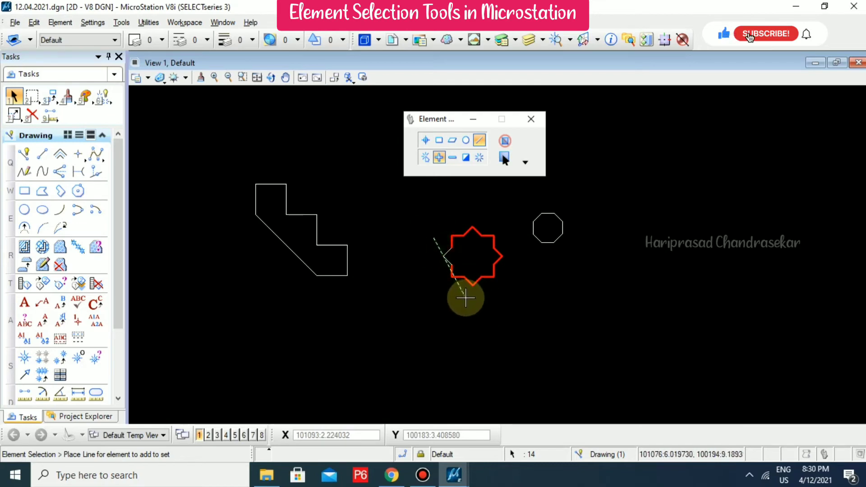
left_click(473, 276)
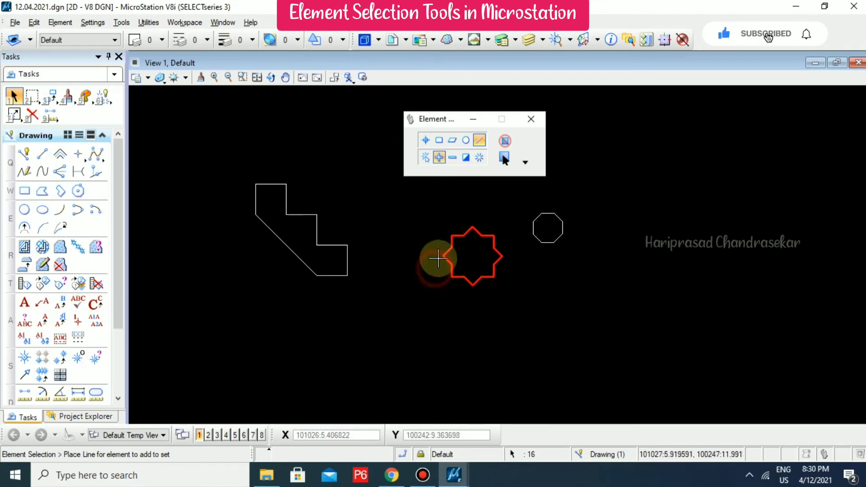
In Subtract mode, line-cross the star's top, bottom, right and left tips to deselect them
left_click(452, 158)
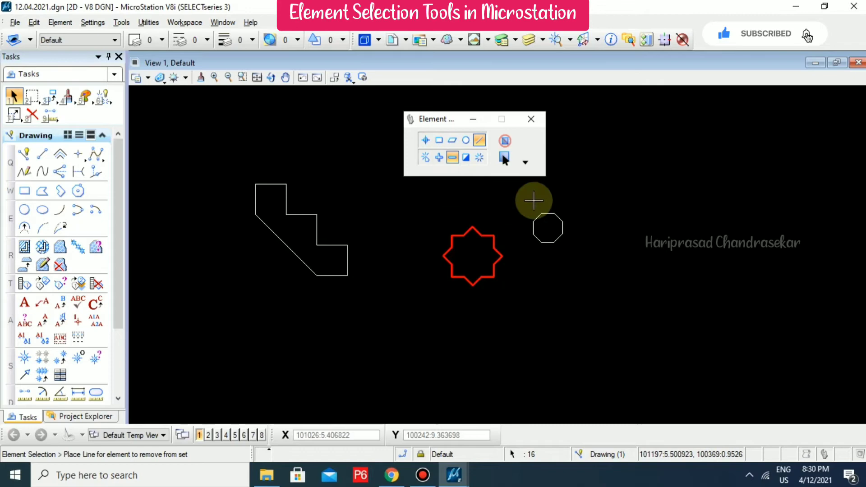
scroll(510, 217, "up", 2)
left_click(410, 235)
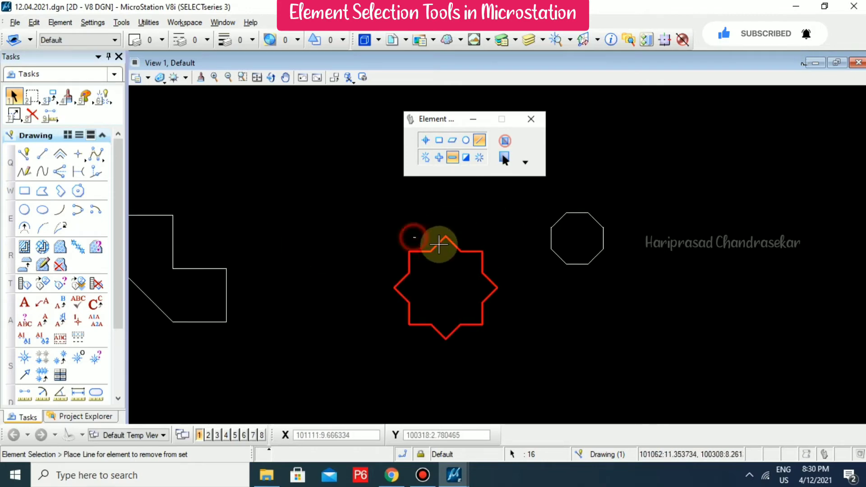
left_click(472, 243)
left_click(425, 332)
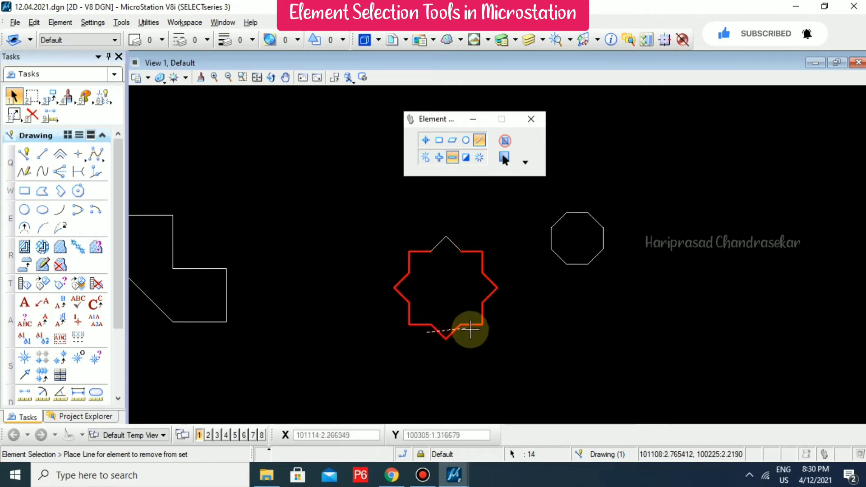
left_click(494, 328)
left_click(496, 270)
left_click(489, 323)
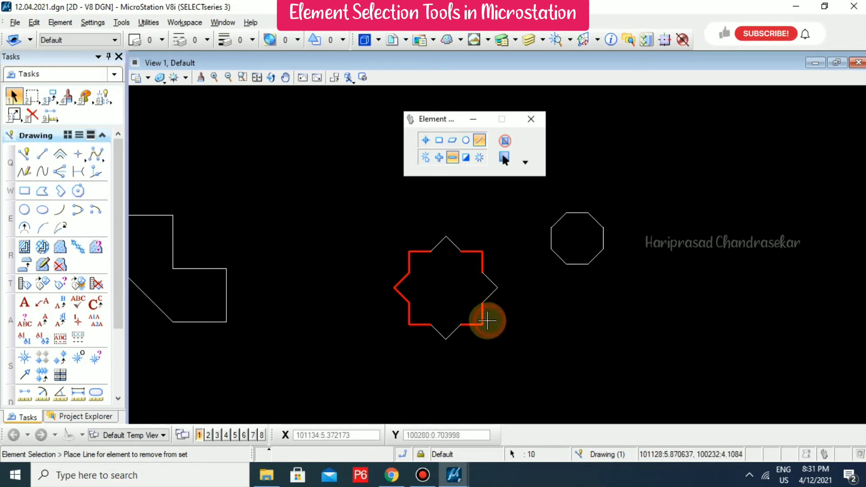
left_click(399, 272)
left_click(397, 323)
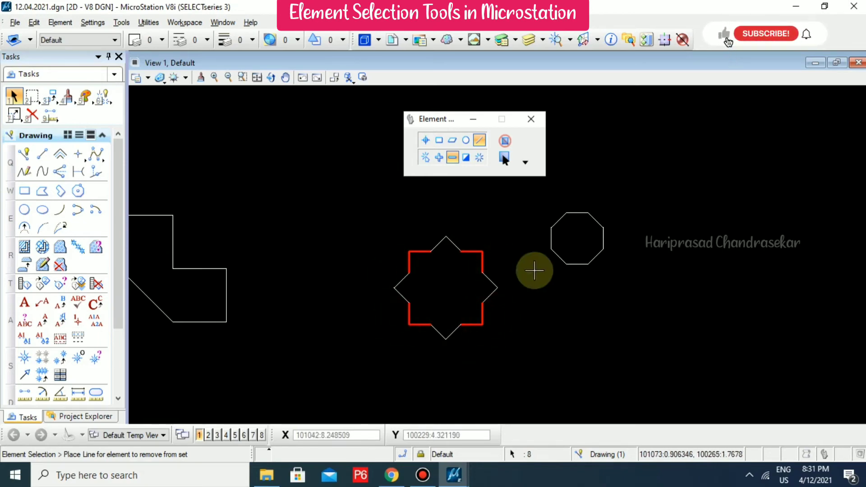
In New mode, line-pick the star's top-right edge, then add its upper edge
left_click(425, 157)
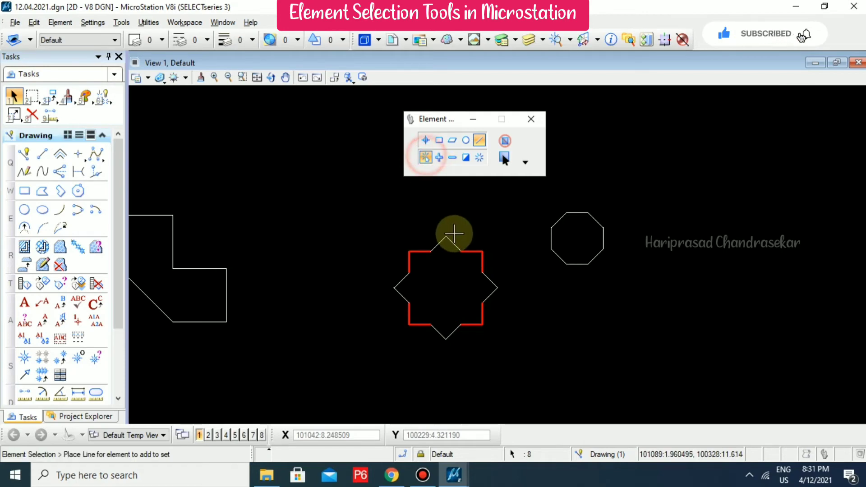
left_click(425, 234)
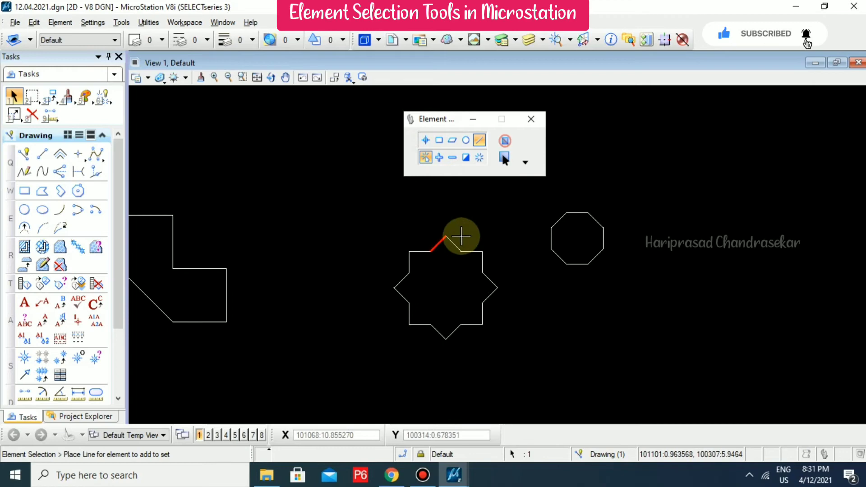
left_click(462, 239)
left_click(473, 236)
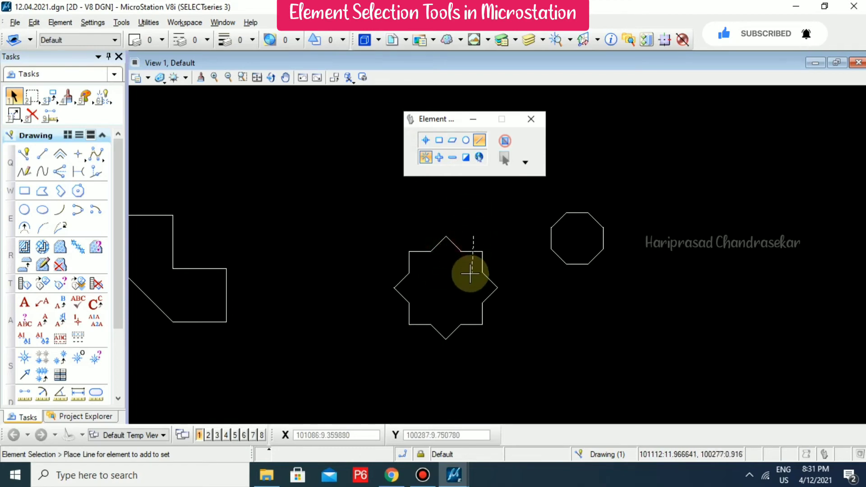
left_click(472, 276)
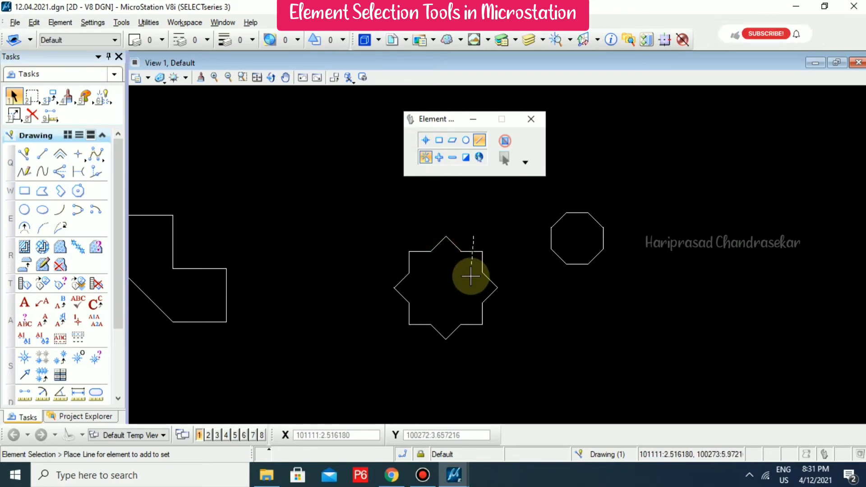
left_click(456, 228)
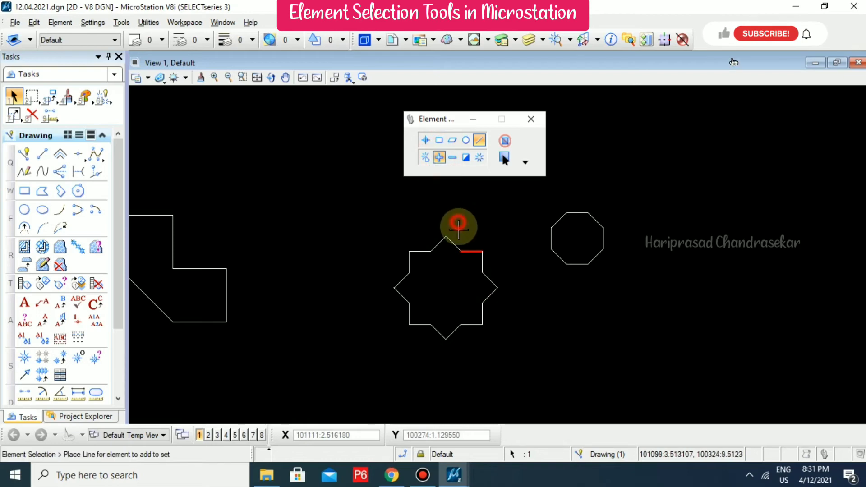
left_click(446, 257)
In Subtract mode, cross the selected star edges with a line to deselect them
left_click(452, 157)
left_click(463, 232)
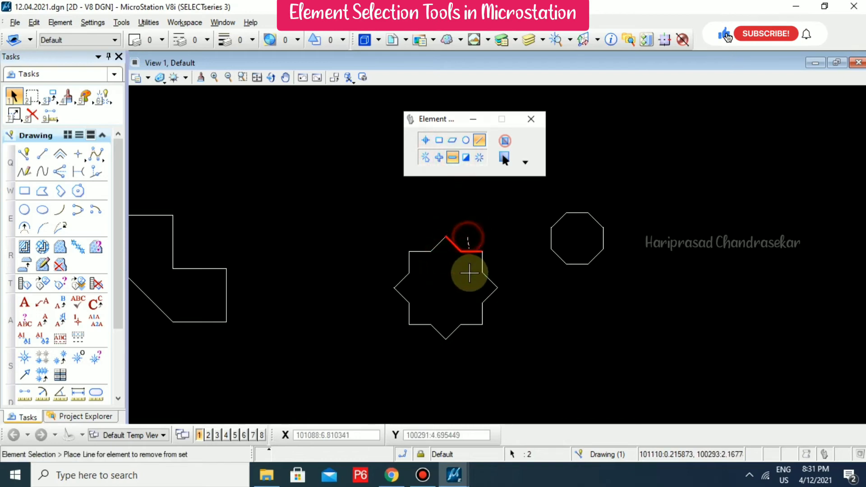
left_click(444, 252)
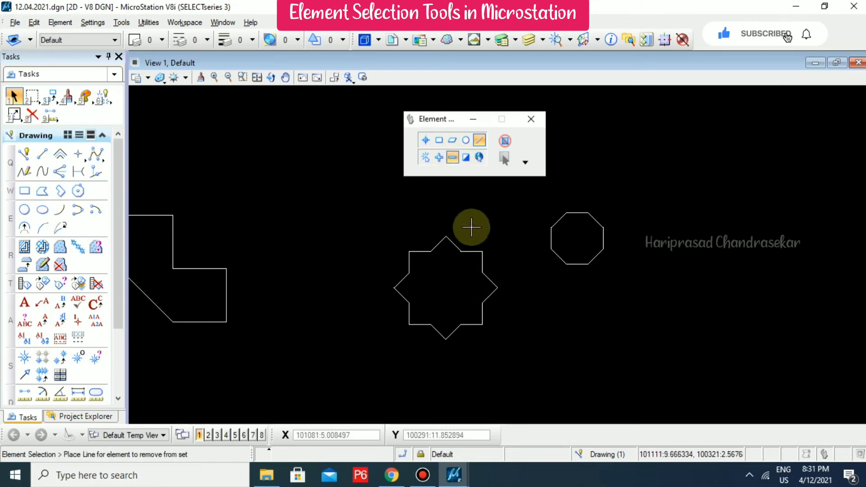
In Add mode, line-select six star edges at the top tip, bottom tip and lower left
left_click(439, 157)
left_click(431, 224)
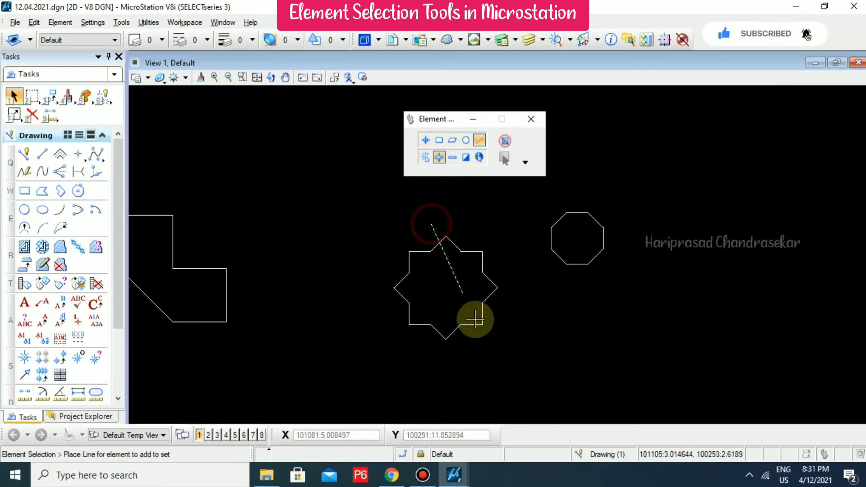
left_click(460, 373)
left_click(467, 227)
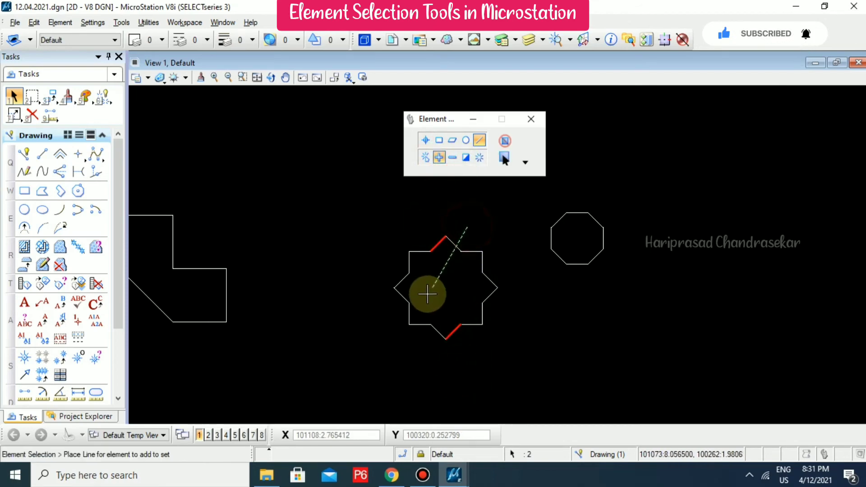
left_click(396, 324)
left_click(419, 332)
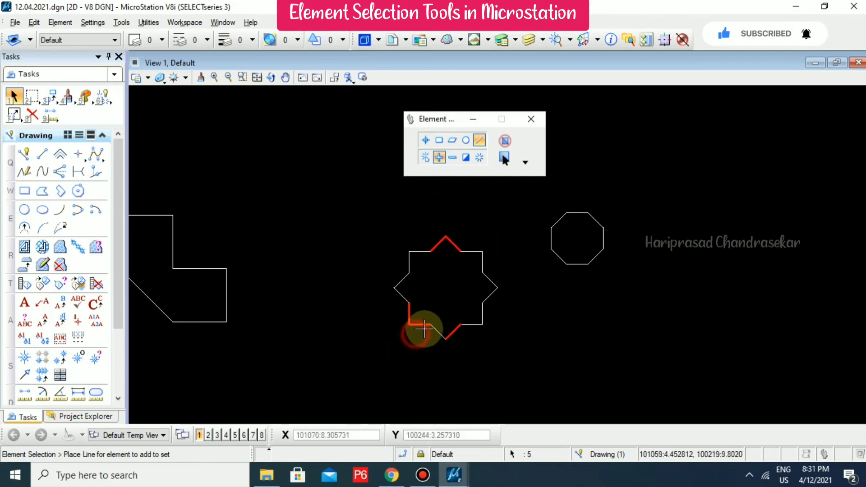
In Invert mode with Block, enclose the star twice to invert its selection and back
left_click(466, 158)
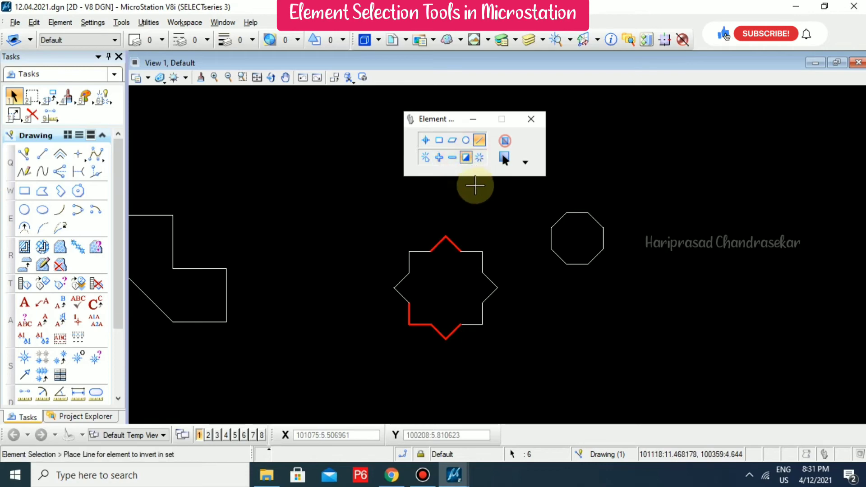
left_click(440, 142)
left_click(361, 209)
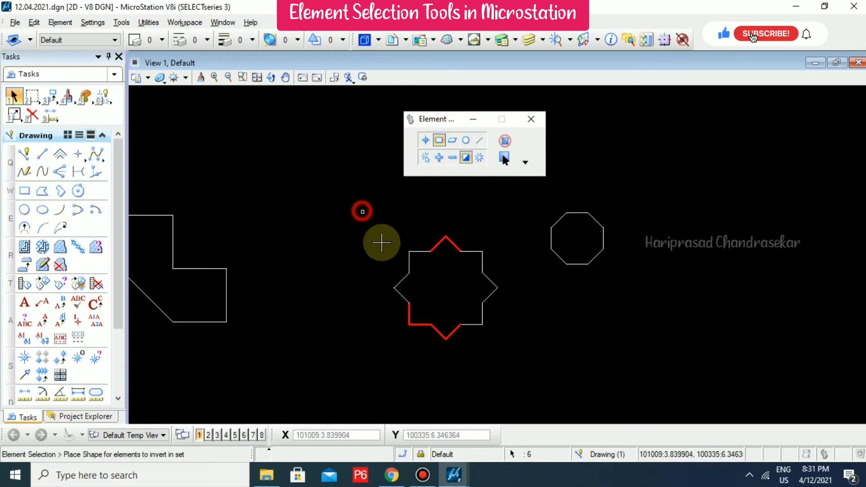
left_click(518, 378)
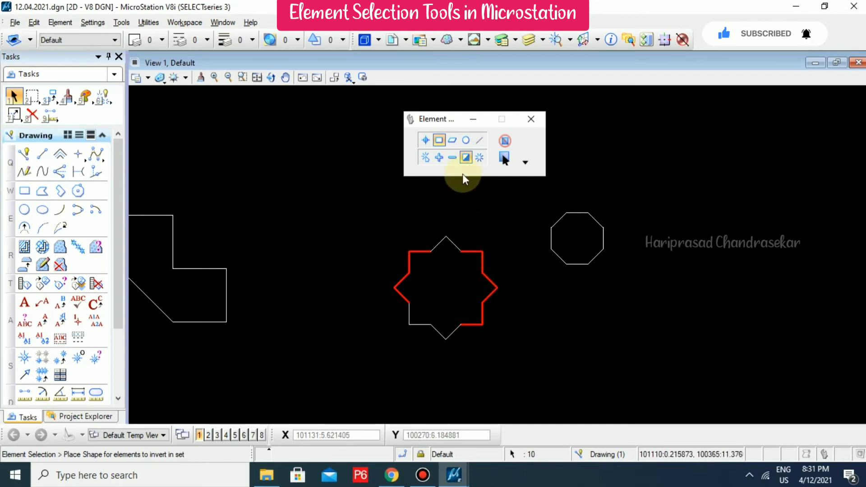
left_click(374, 212)
left_click(520, 387)
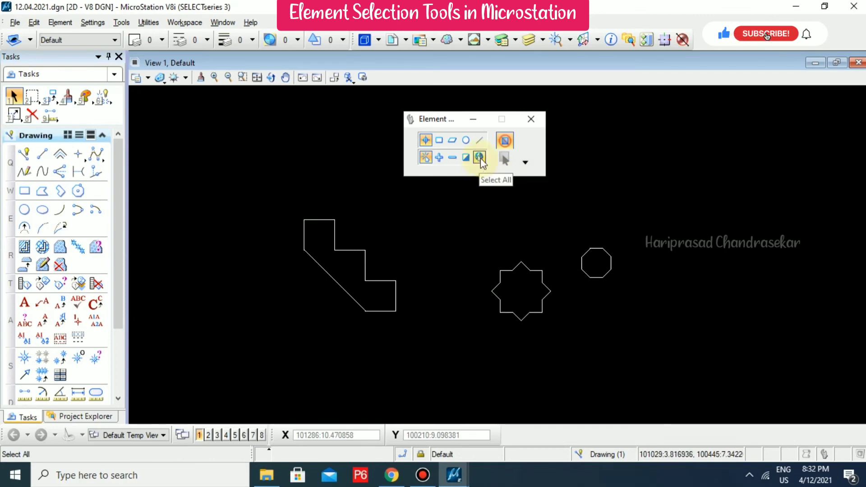
Select every element with Select All, then empty the selection with Clear
left_click(479, 159)
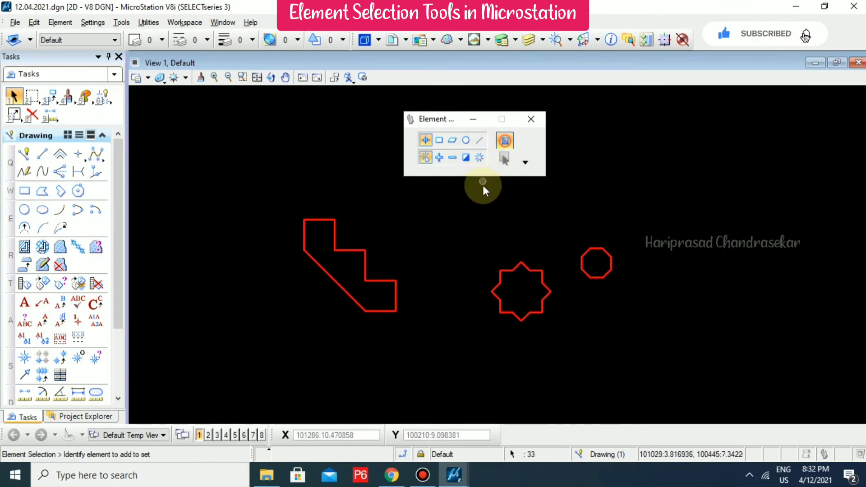
left_click(480, 157)
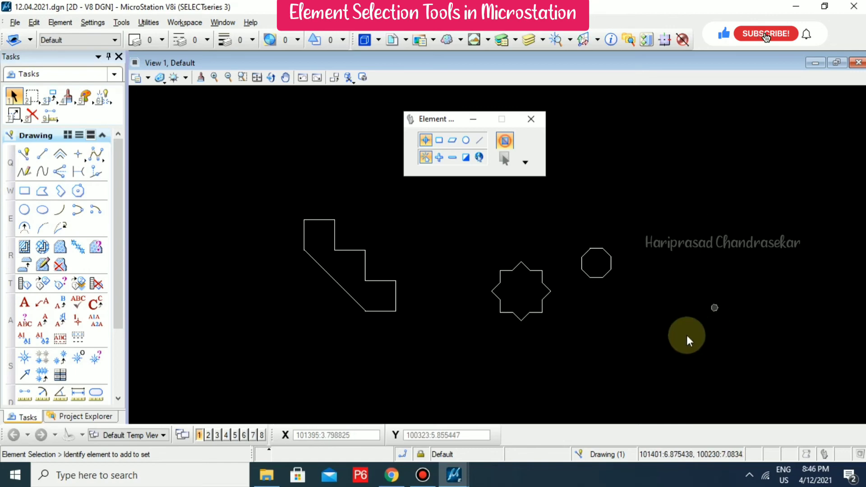
Select the stepped shape's top line, then in Add mode add its verticals, horizontals, bottom and diagonal
left_click(324, 220)
left_click(438, 156)
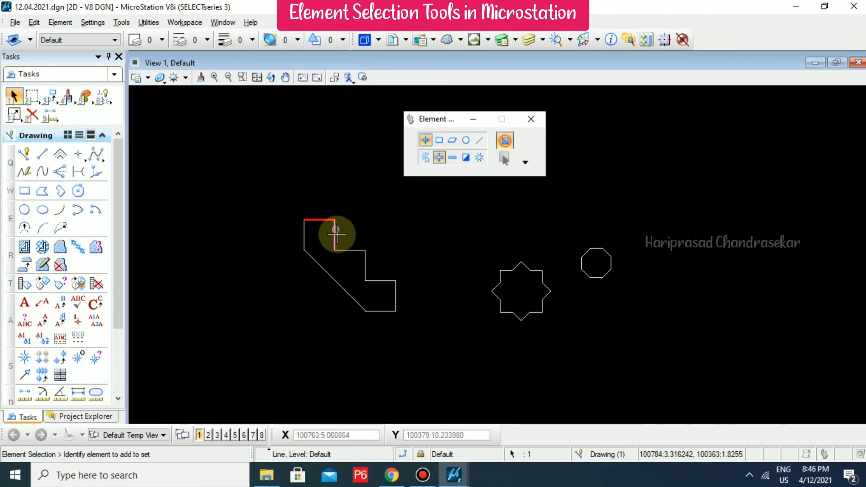
left_click(334, 234)
left_click(344, 250)
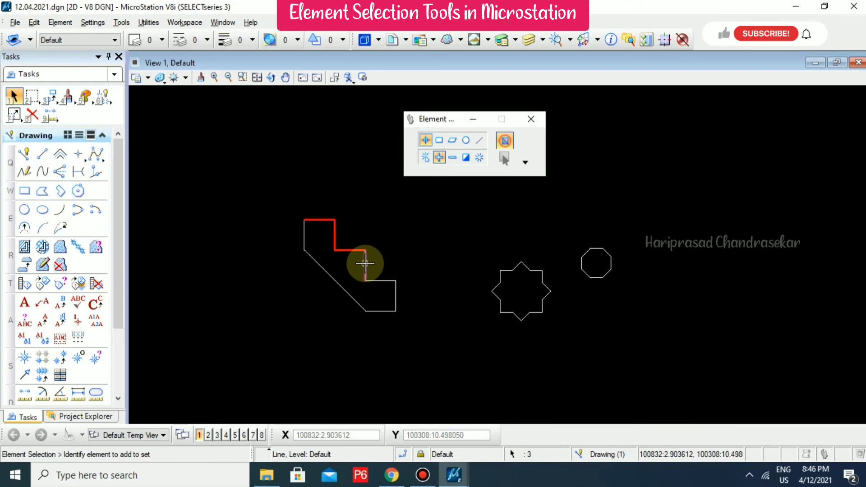
left_click(365, 261)
left_click(395, 292)
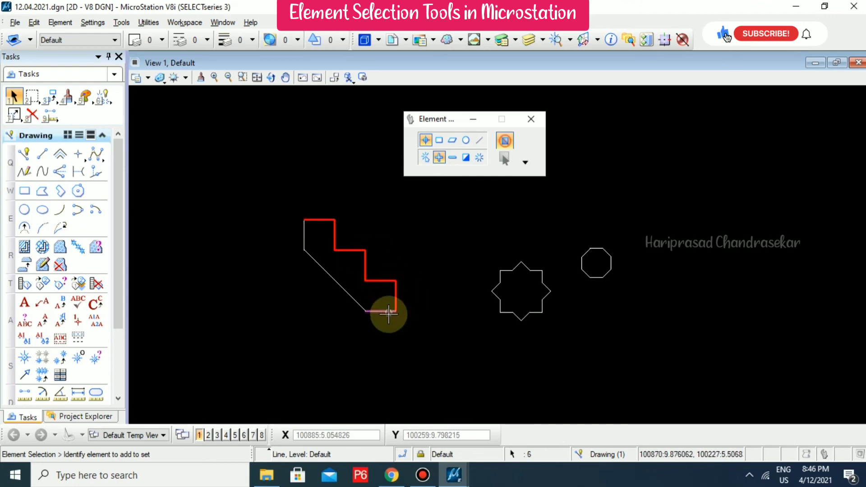
left_click(386, 312)
left_click(359, 306)
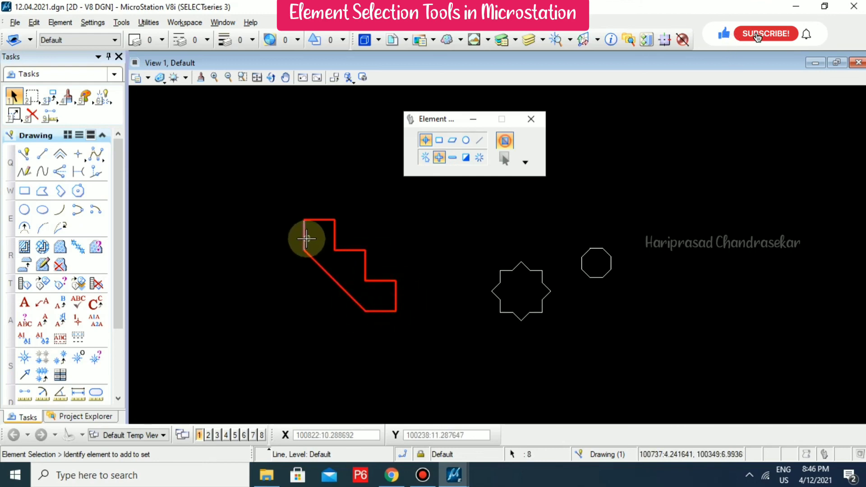